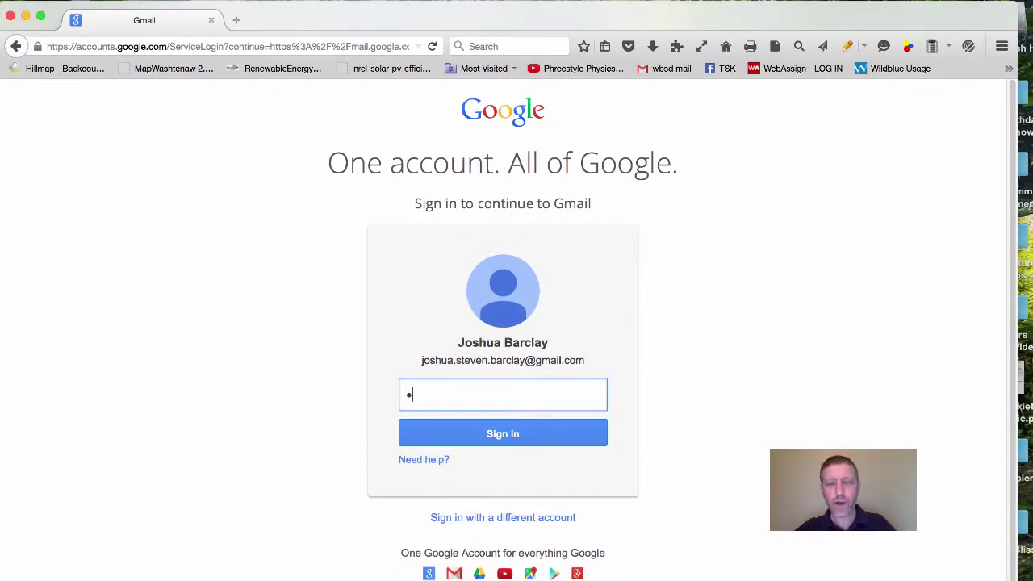
# Step: Sign in to Gmail with the account password
pyautogui.write('••••••••••••')
pyautogui.click(501, 436)
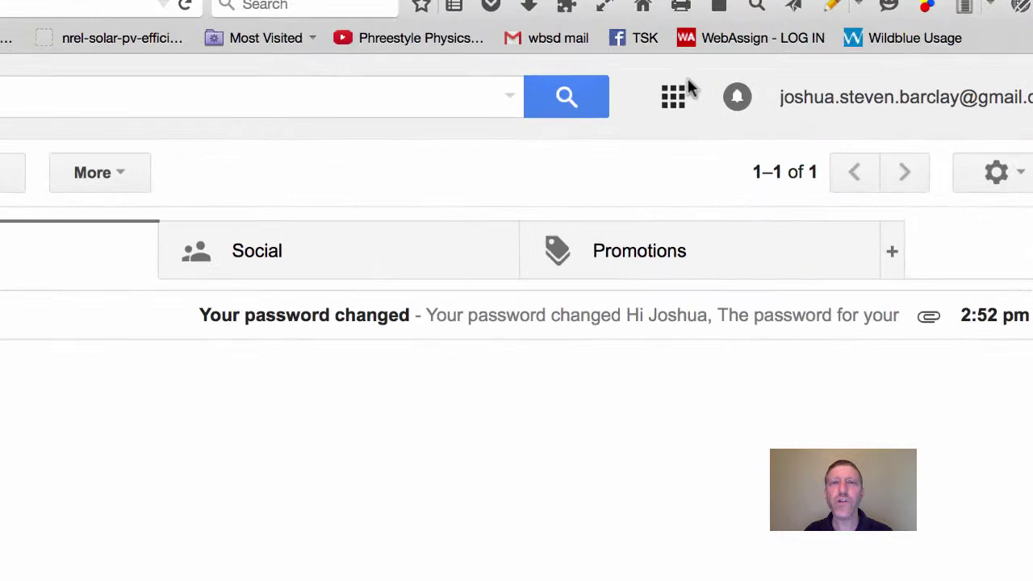
# Step: Launch YouTube from Gmail's Google apps menu
pyautogui.click(747, 108)
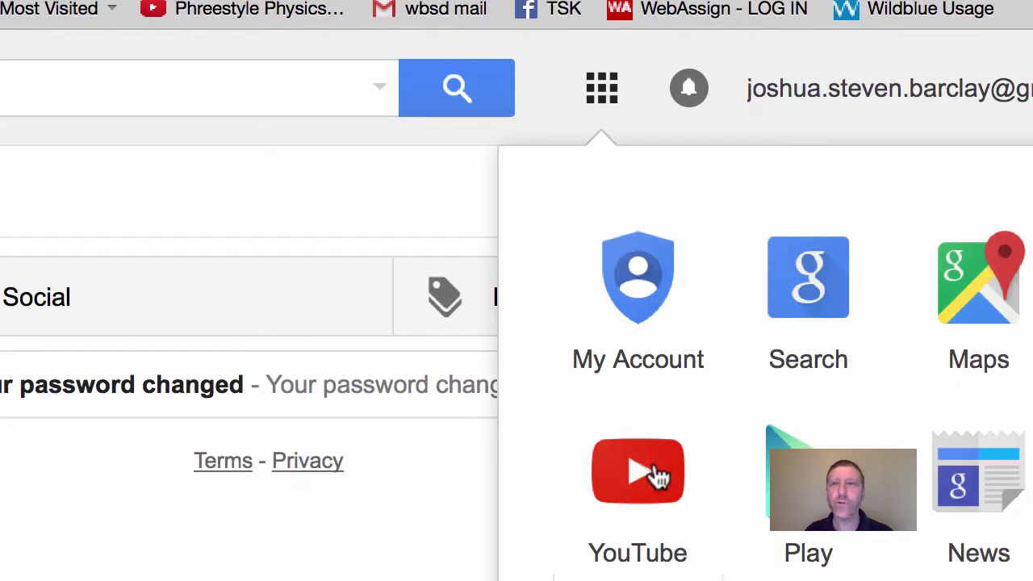
pyautogui.click(657, 472)
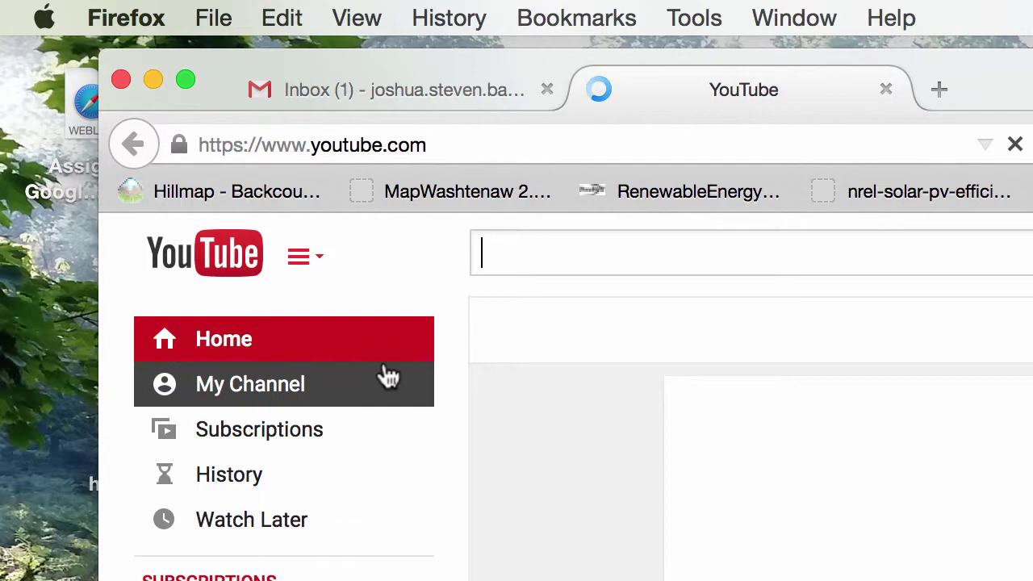
# Step: Create the account's channel with gender Male and a birth month, then finish setup
pyautogui.click(289, 385)
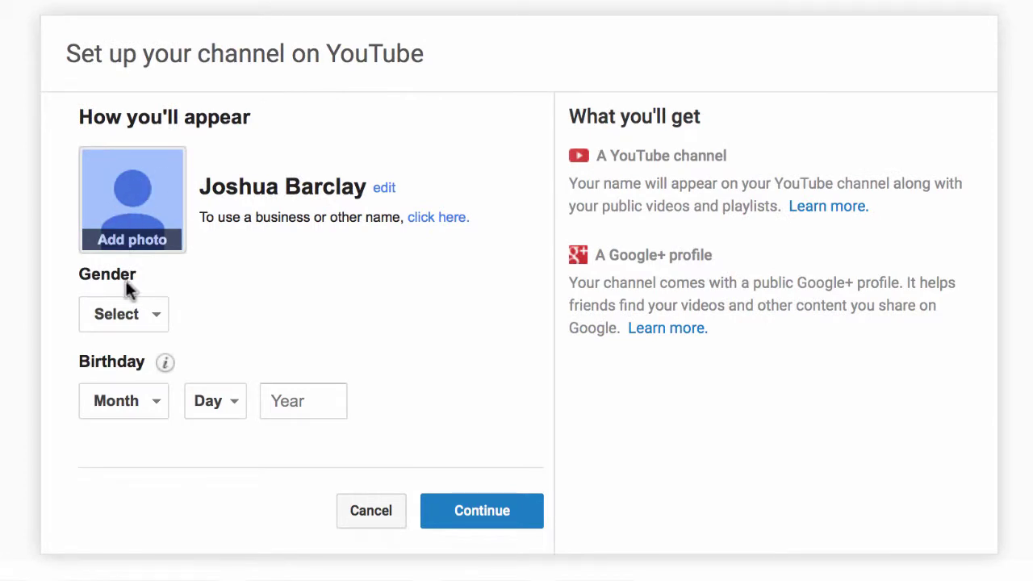
pyautogui.click(131, 313)
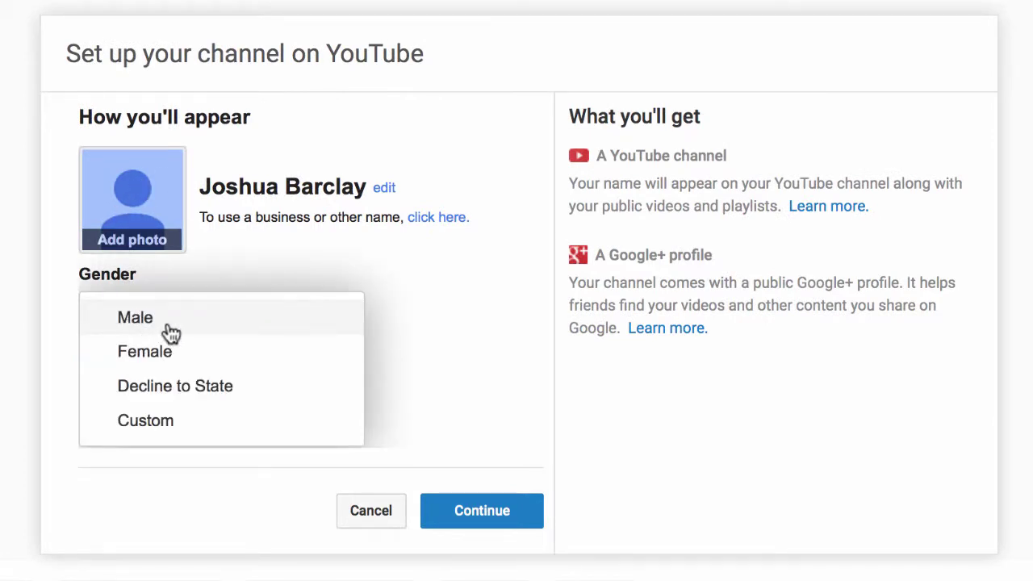
pyautogui.click(164, 327)
pyautogui.click(152, 407)
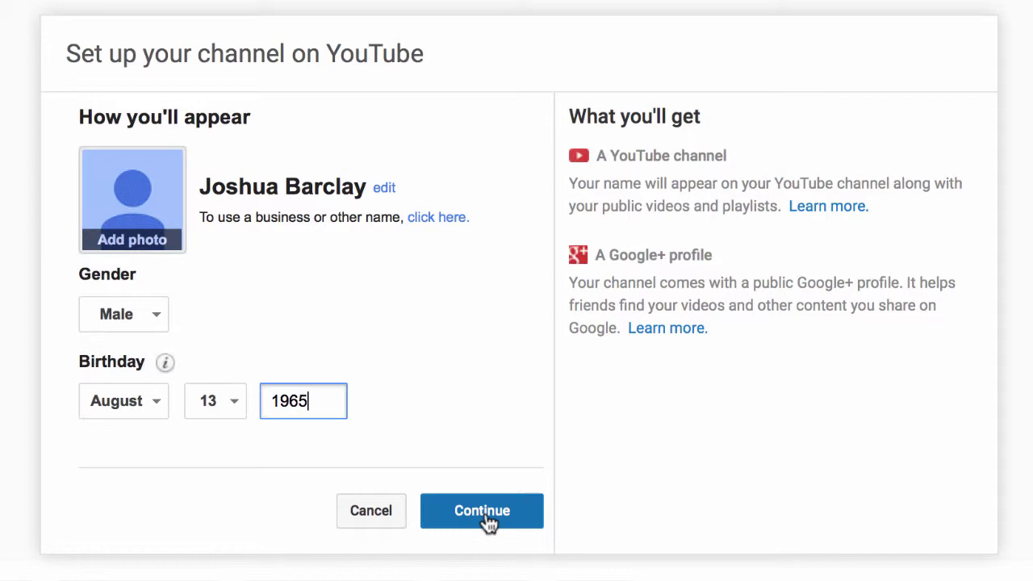
pyautogui.click(487, 521)
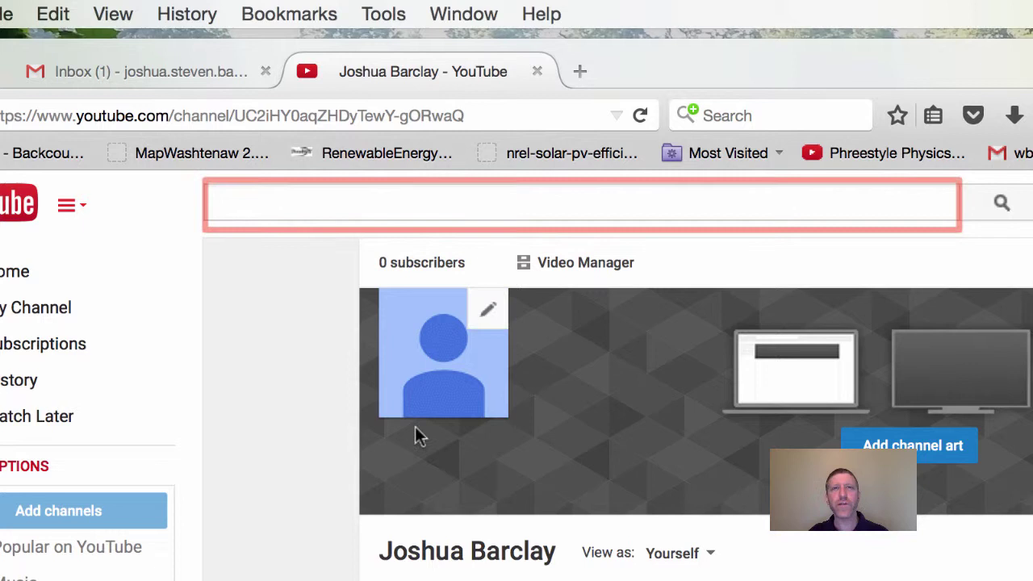
# Step: Search for 'heat engines' and open the 'Efficiency Of Heat Engines: Basics' video
pyautogui.click(773, 201)
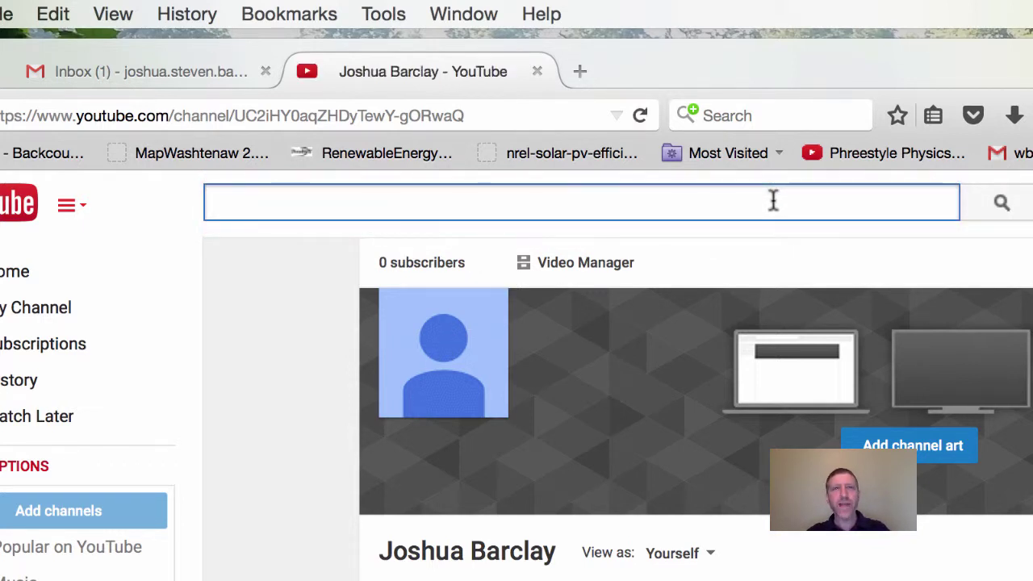
pyautogui.write('heat engines')
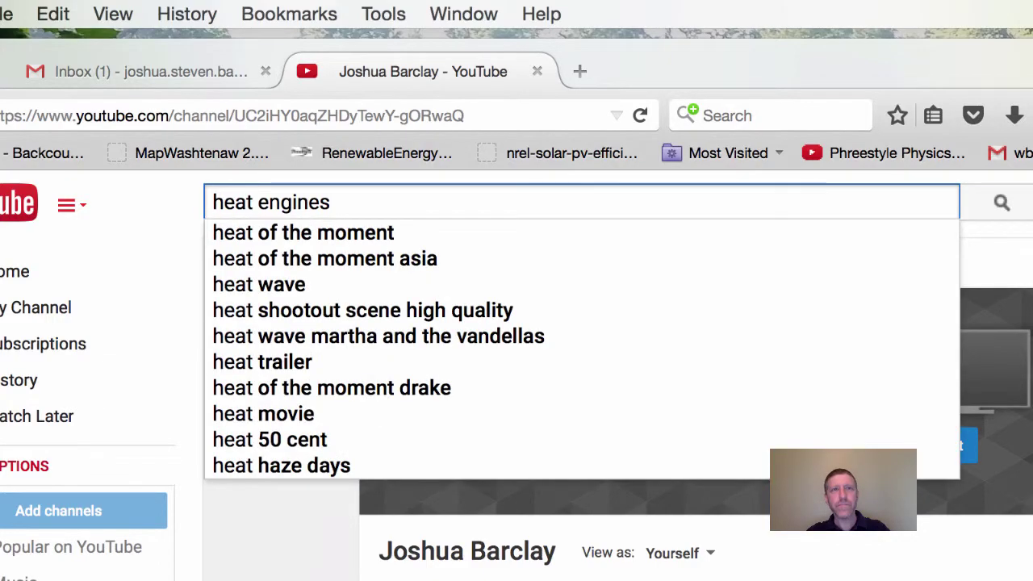
pyautogui.press('Return')
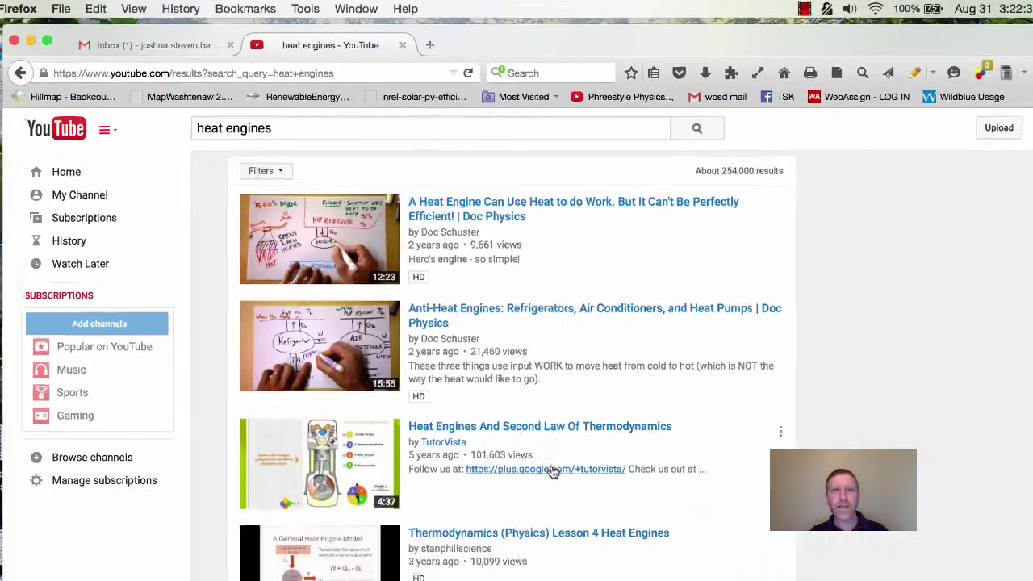
pyautogui.scroll(-10, 552, 472)
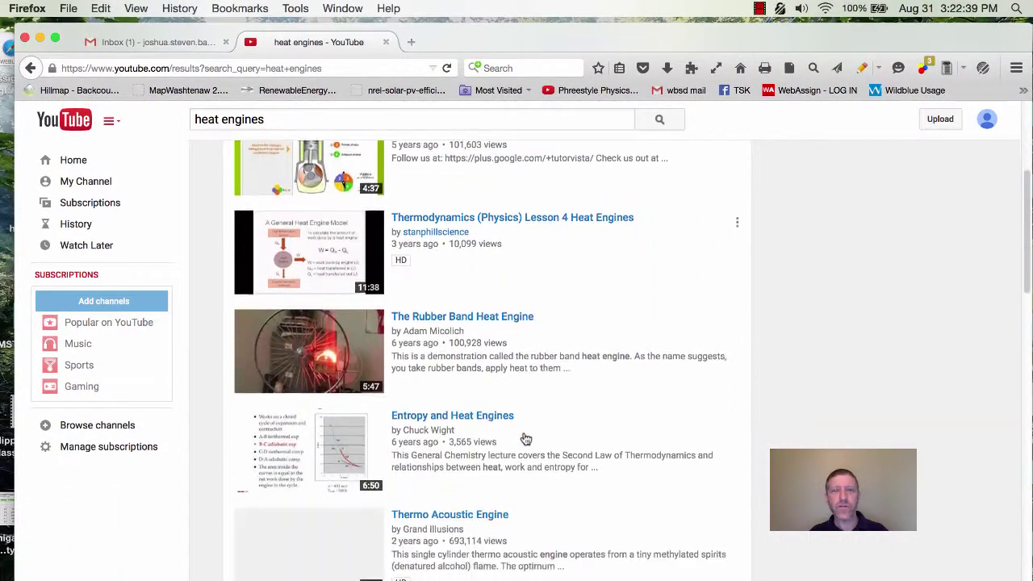
pyautogui.scroll(-3, 525, 438)
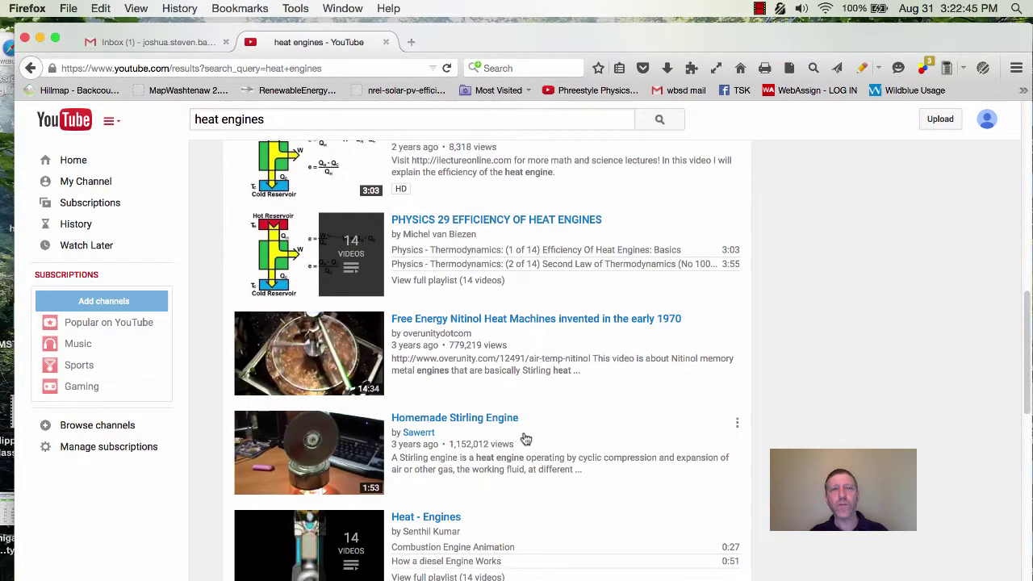
pyautogui.scroll(3, 525, 438)
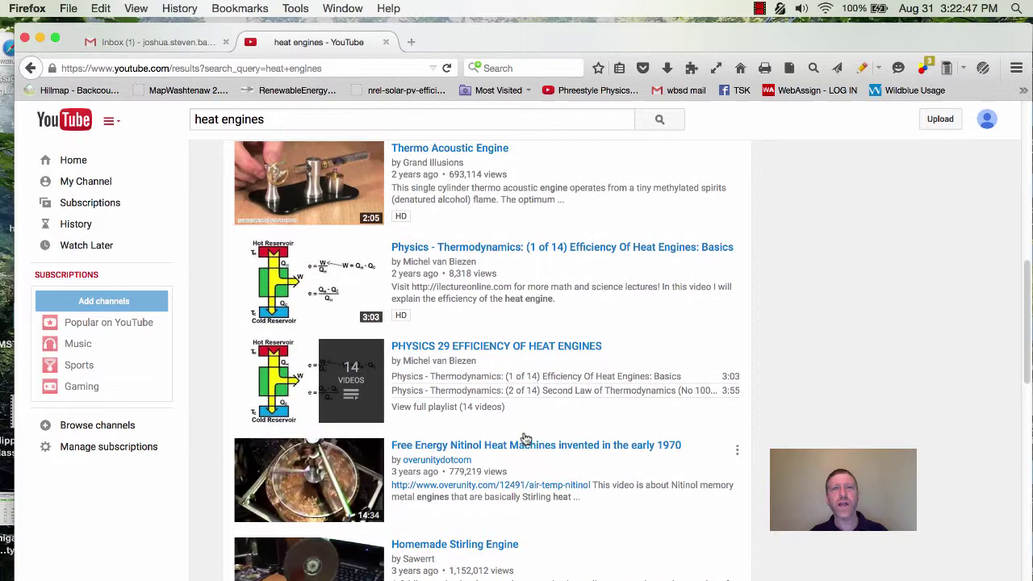
pyautogui.scroll(3, 526, 438)
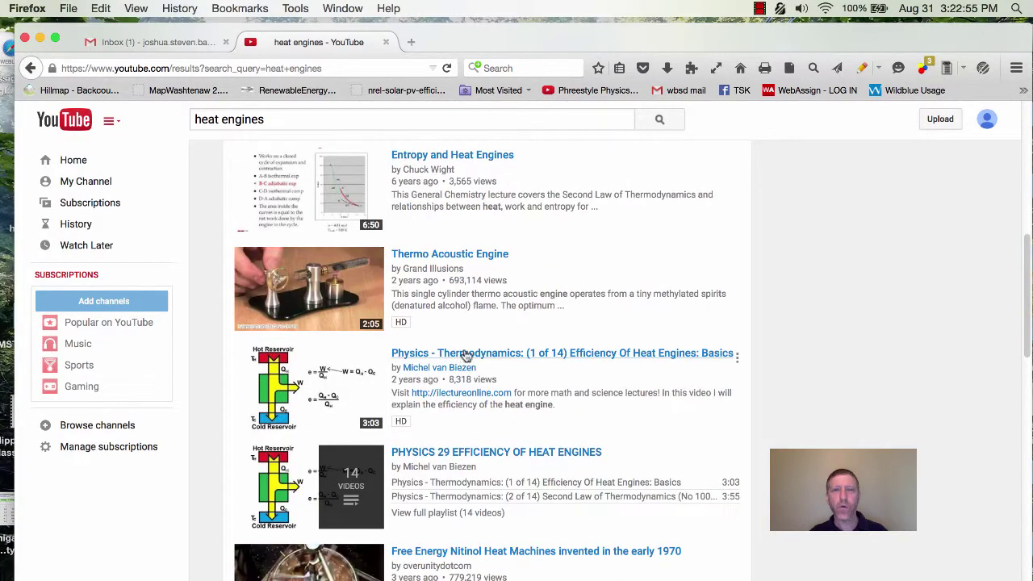
pyautogui.click(469, 356)
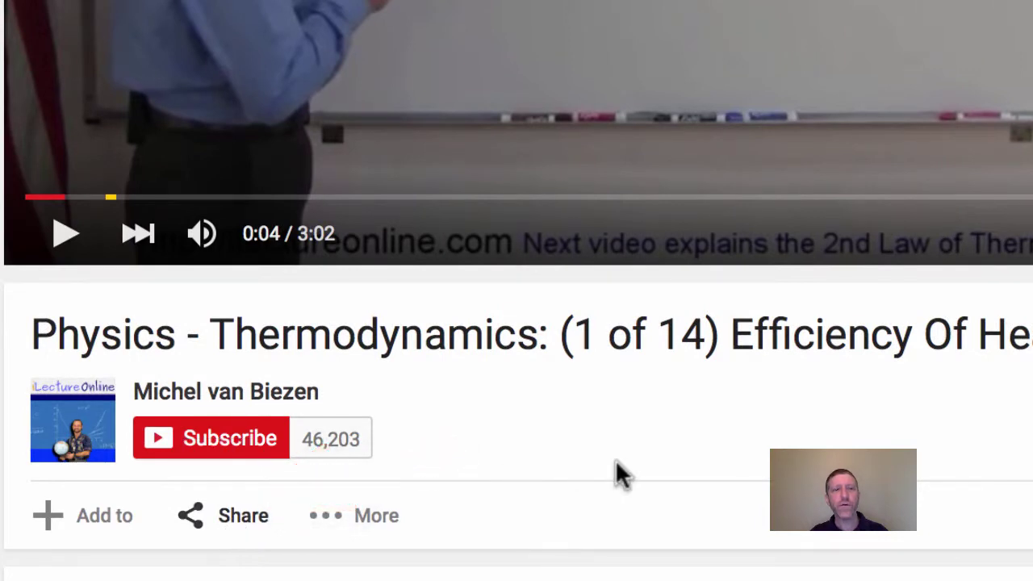
# Step: Enable a start time on the video's share link, first set to 1:07
pyautogui.scroll(-4, 617, 474)
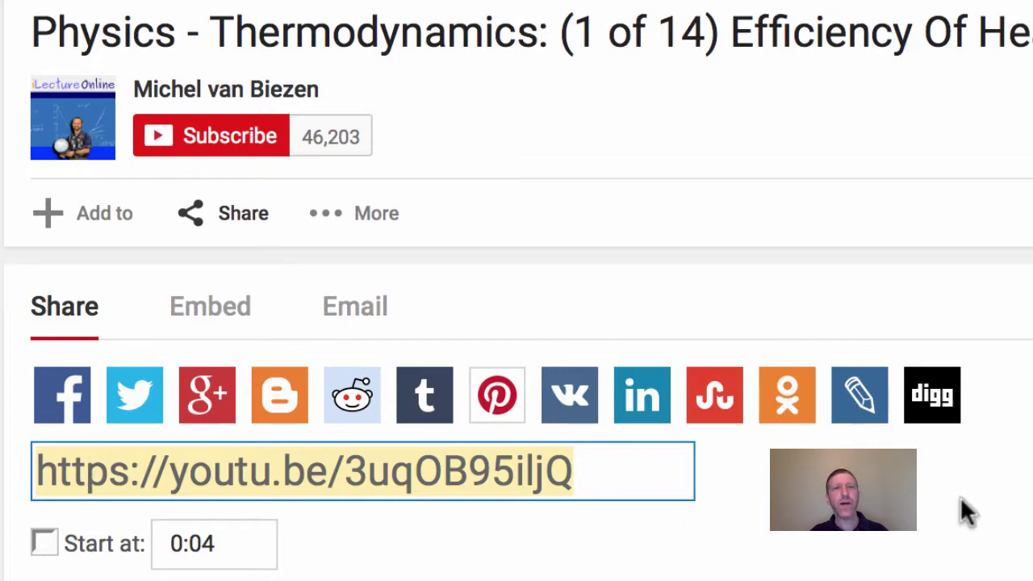
pyautogui.scroll(4, 959, 496)
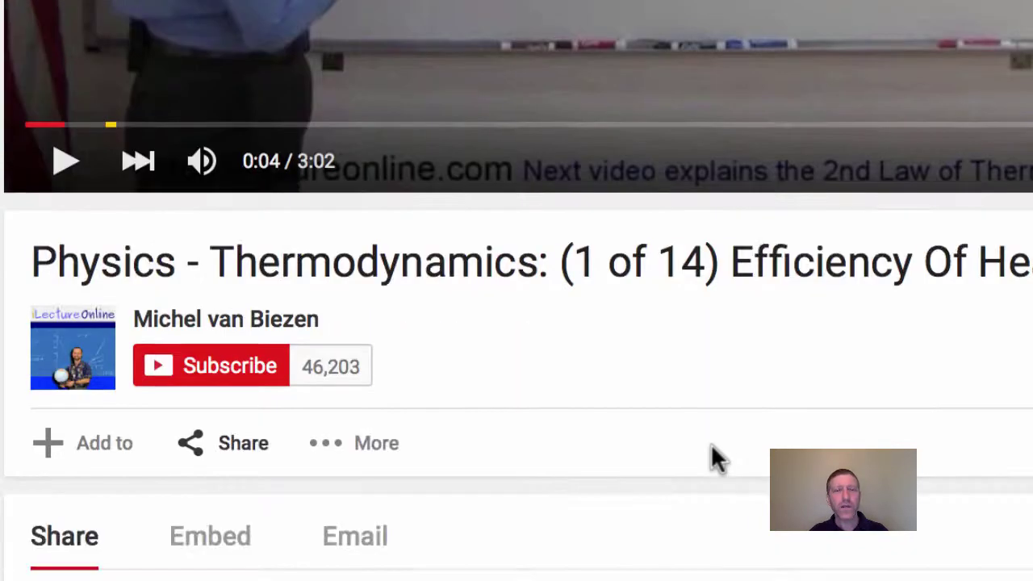
pyautogui.scroll(-5, 710, 443)
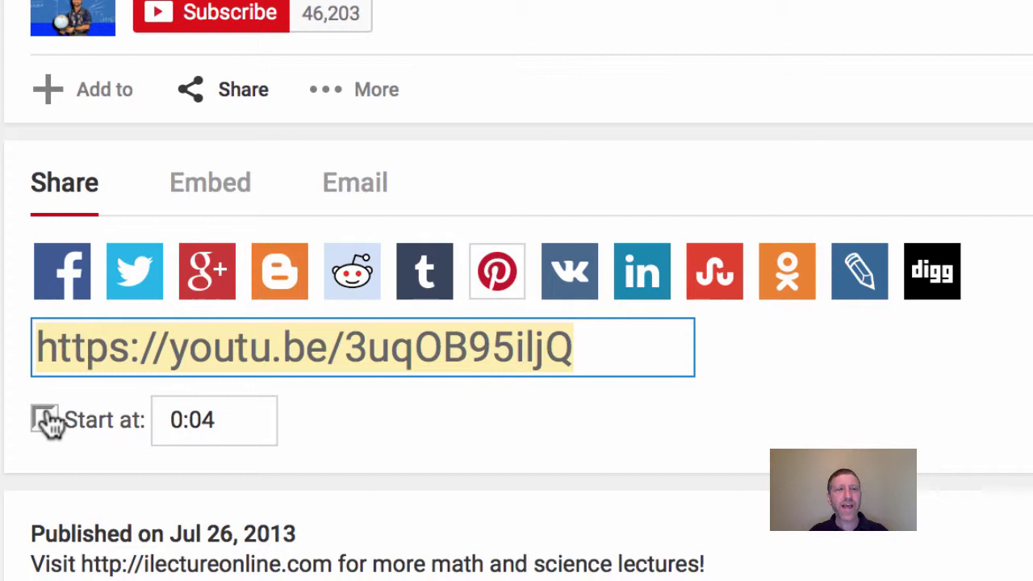
pyautogui.click(44, 418)
pyautogui.click(242, 418)
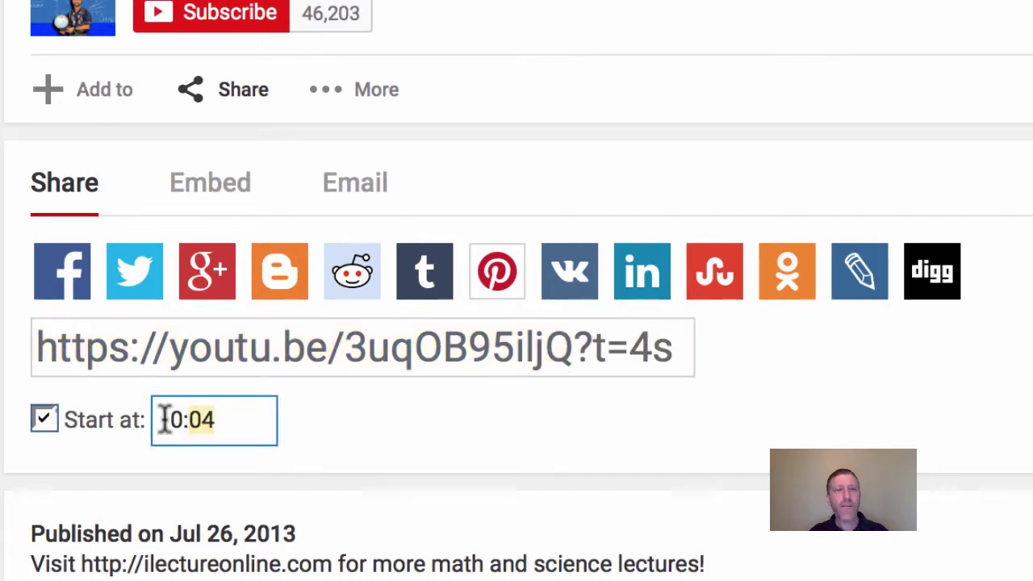
pyautogui.write('1')
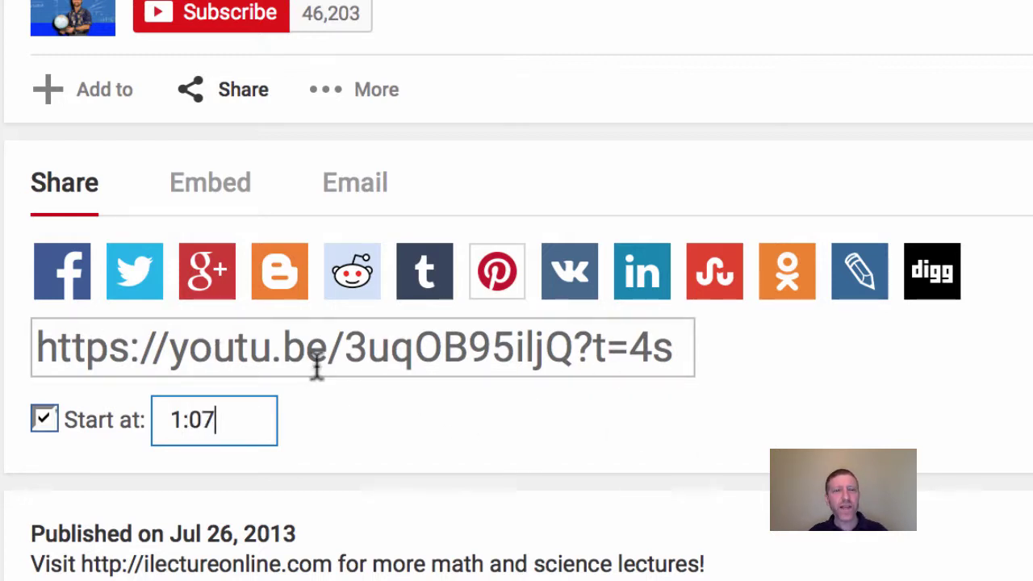
pyautogui.click(65, 350)
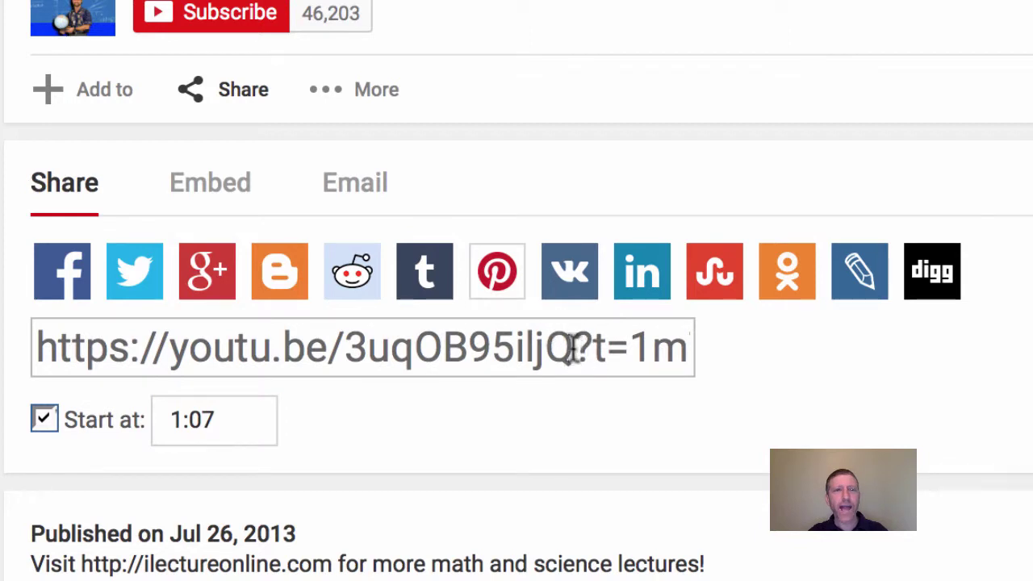
pyautogui.moveTo(571, 348); pyautogui.dragTo(706, 353)
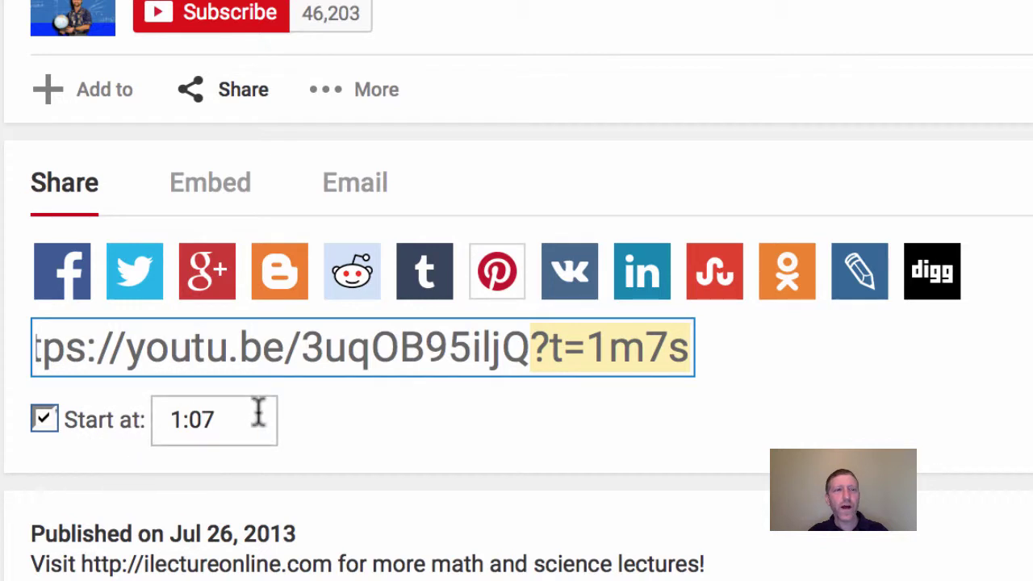
# Step: Change the start time to 2:37 and select the full youtu.be share link
pyautogui.click(177, 415)
pyautogui.write('2')
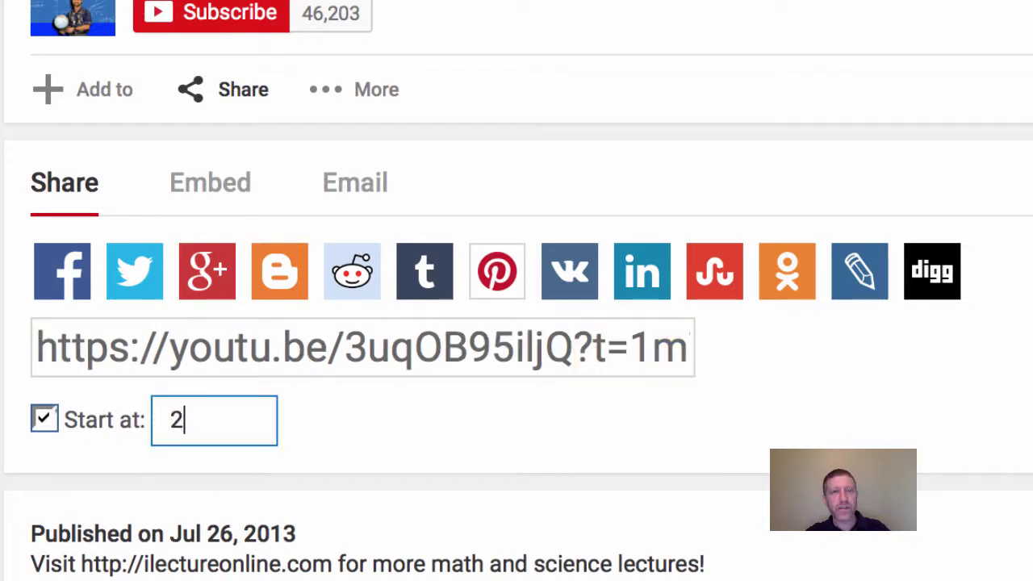
pyautogui.write(':37')
pyautogui.press('Return')
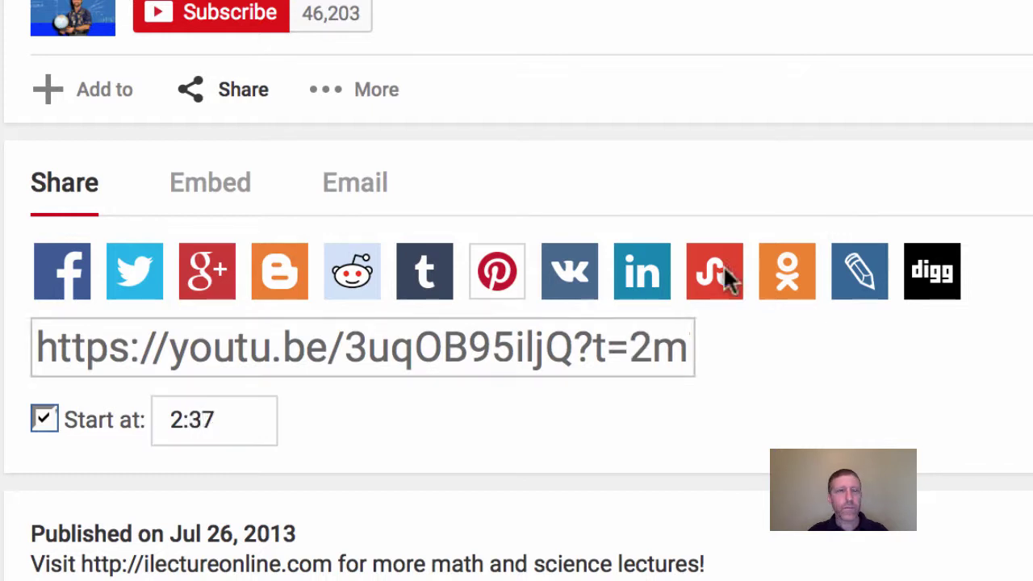
pyautogui.moveTo(499, 351); pyautogui.dragTo(766, 365)
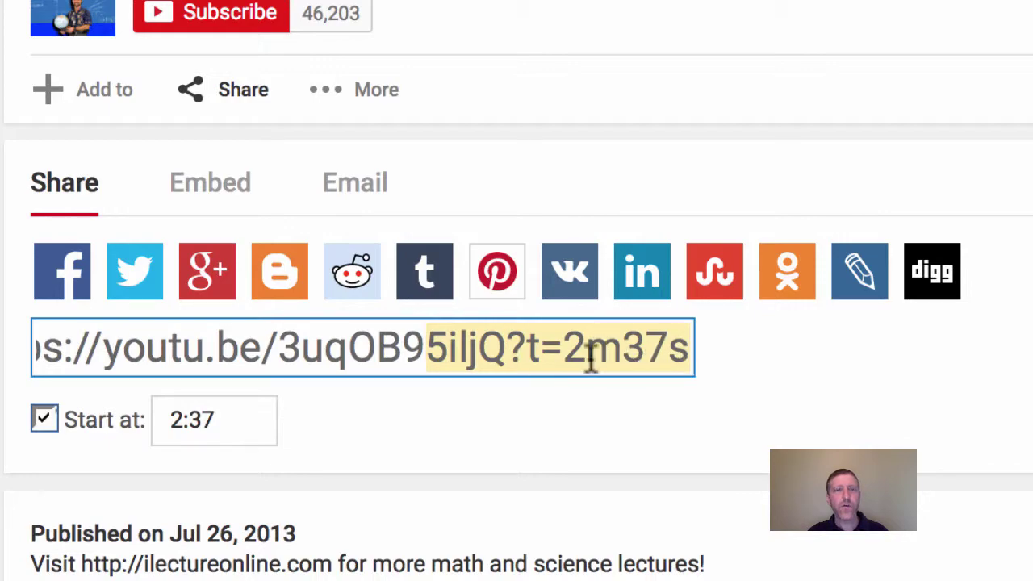
pyautogui.click(590, 353)
pyautogui.scroll(3, 492, 374)
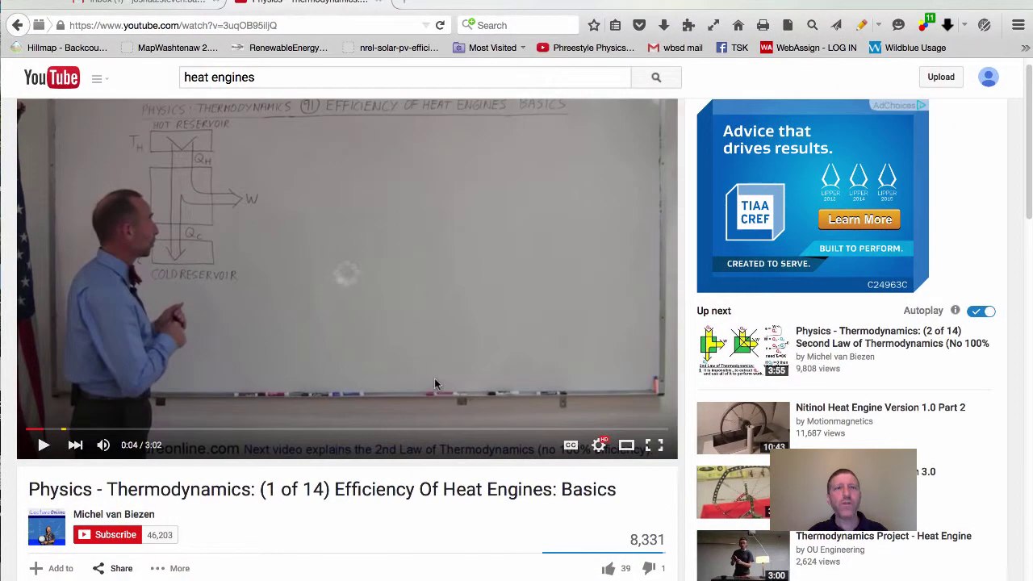
pyautogui.scroll(-3, 492, 375)
# Step: Open the Email share form and begin typing a recipient's address in To
pyautogui.scroll(-1, 434, 384)
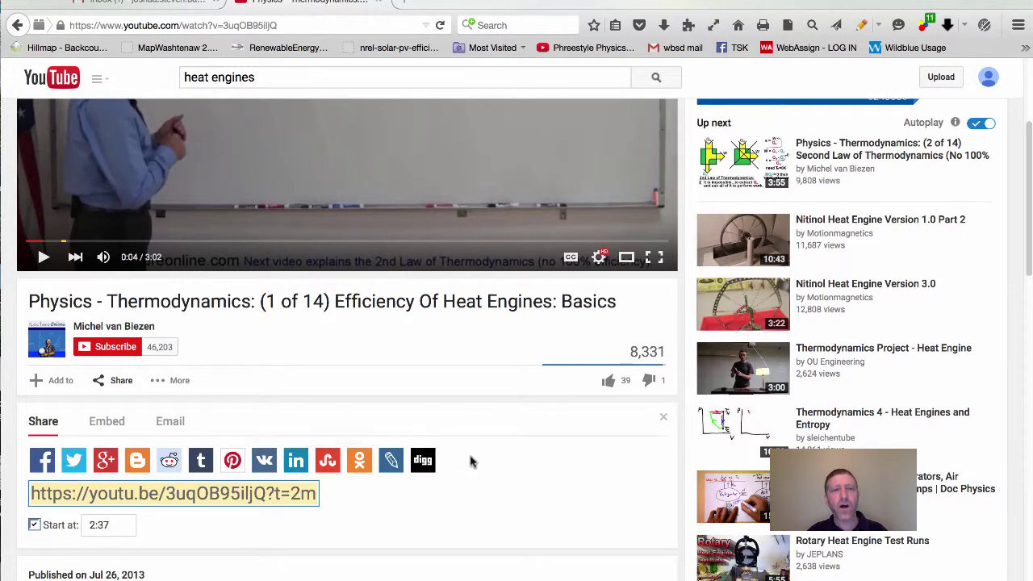
pyautogui.scroll(-3, 489, 461)
pyautogui.scroll(-1, 489, 461)
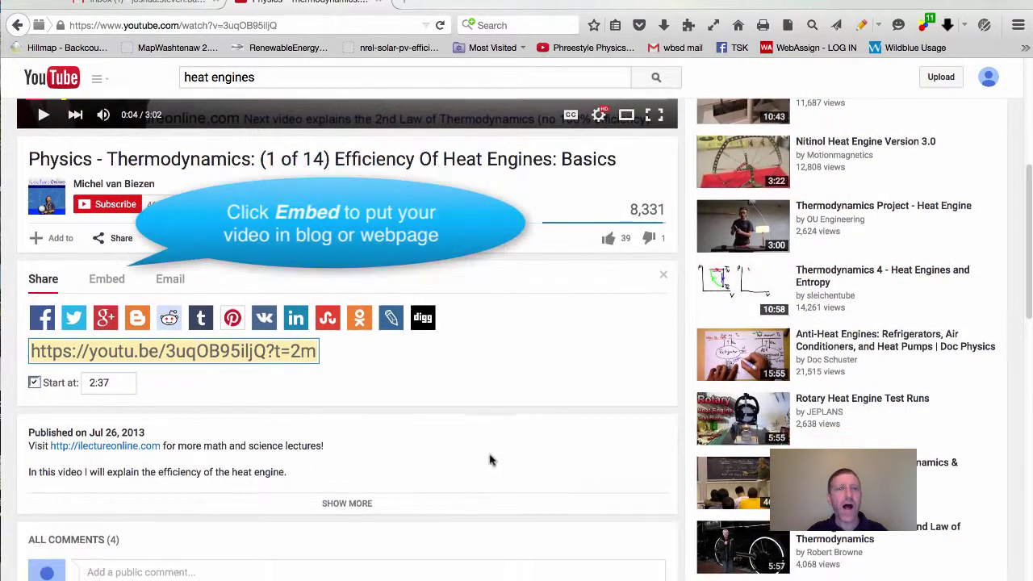
pyautogui.click(170, 282)
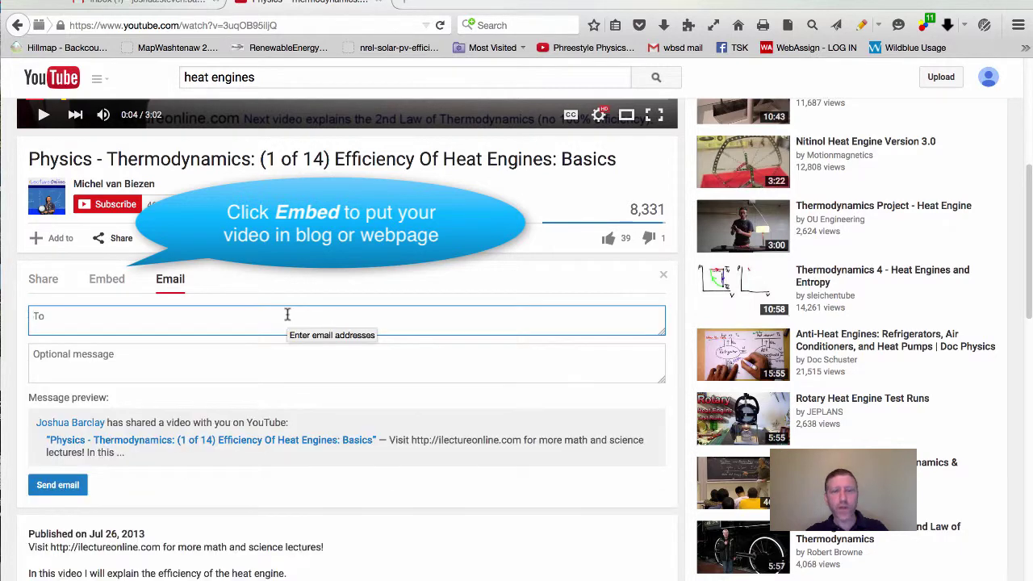
pyautogui.click(286, 314)
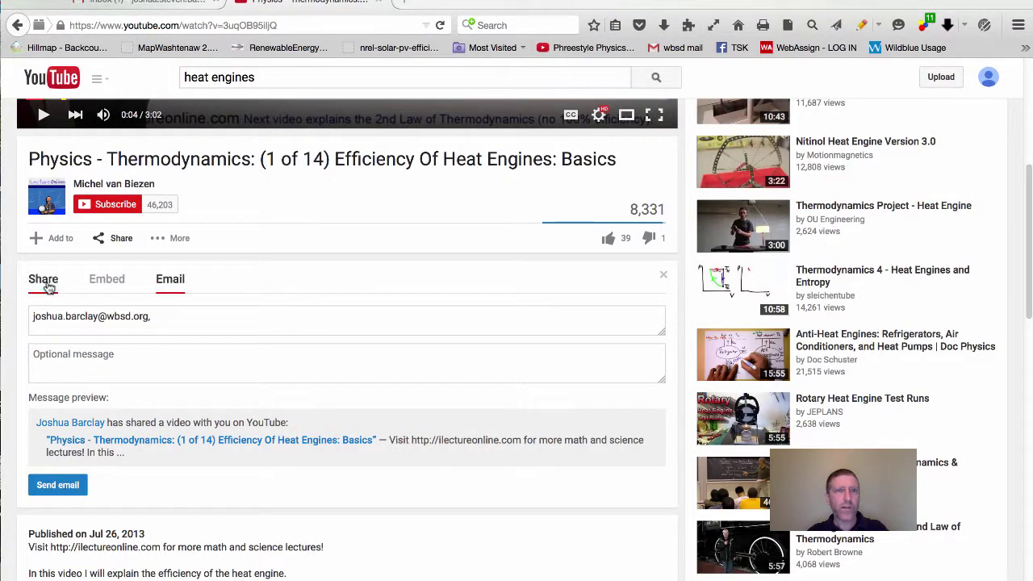
# Step: Return to the Share tab showing the link with the 2:37 start time
pyautogui.click(47, 284)
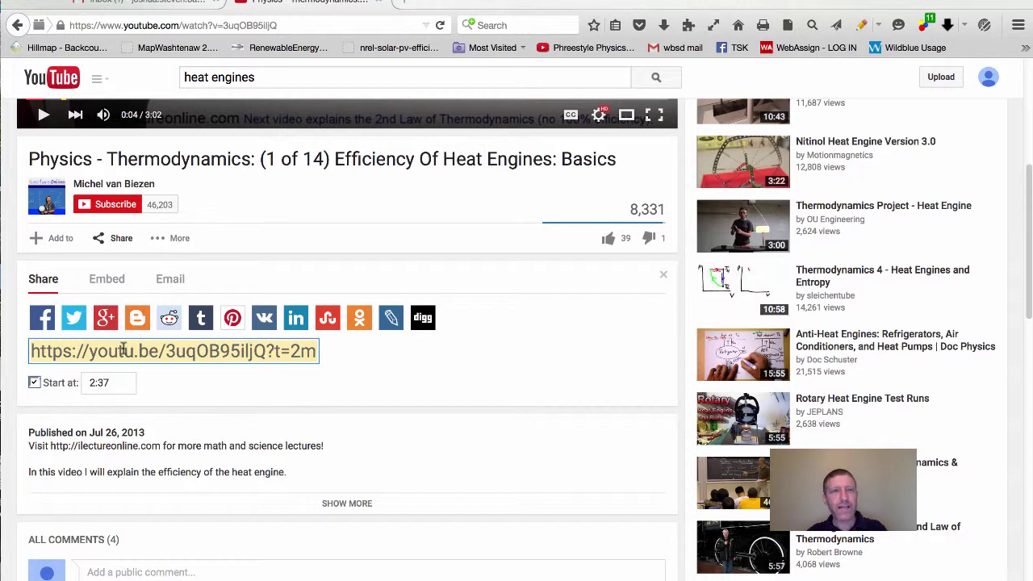
# Step: Copy the 2:37 share link and go back to the Gmail inbox tab
pyautogui.press('super+c')
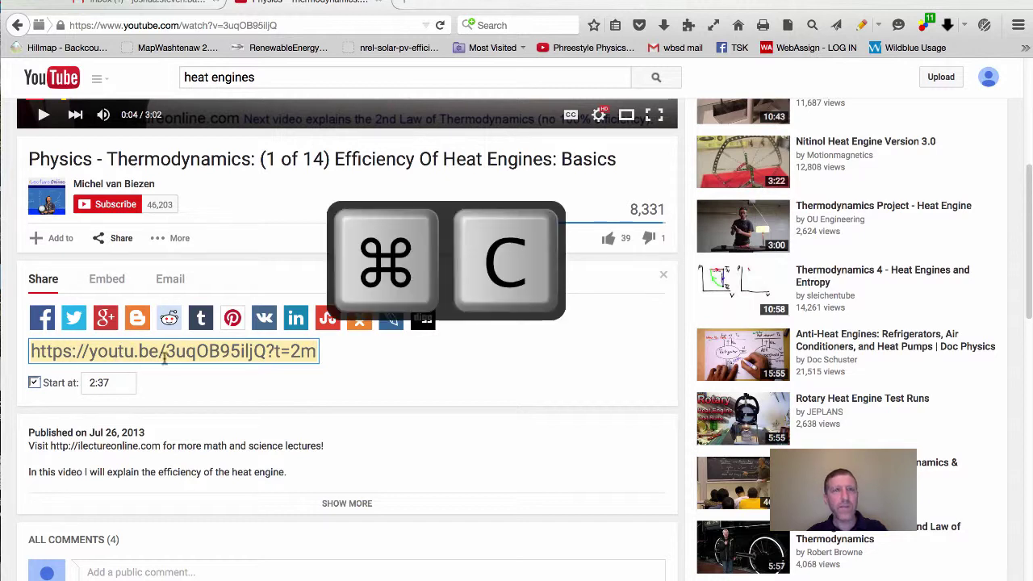
pyautogui.hotkey('ctrl', 'c')
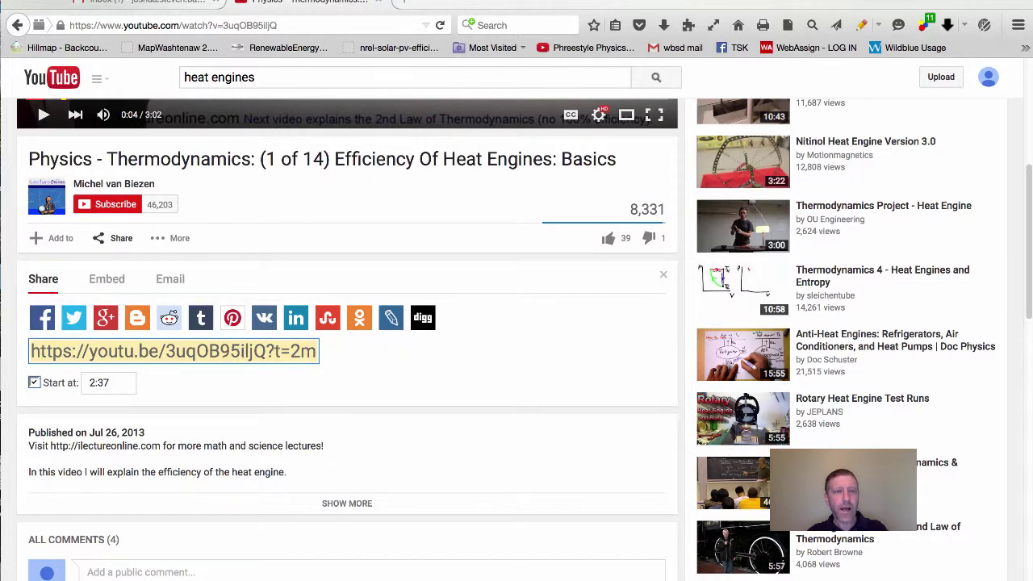
pyautogui.click(176, 2)
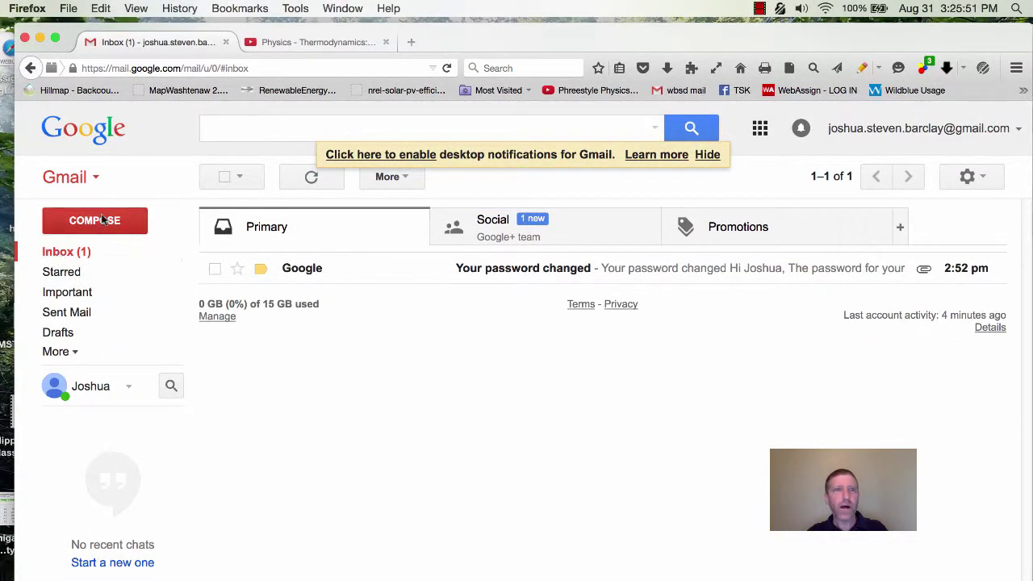
# Step: Compose an email with the pasted link and subject 'watch this video and write a 6 sentence summary'
pyautogui.click(93, 225)
pyautogui.click(198, 334)
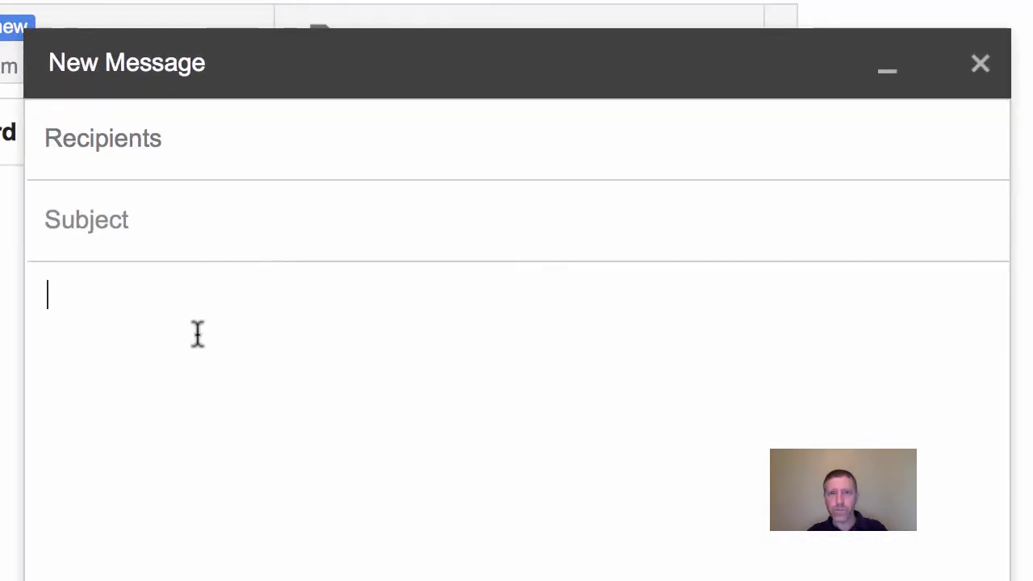
pyautogui.press('super+v')
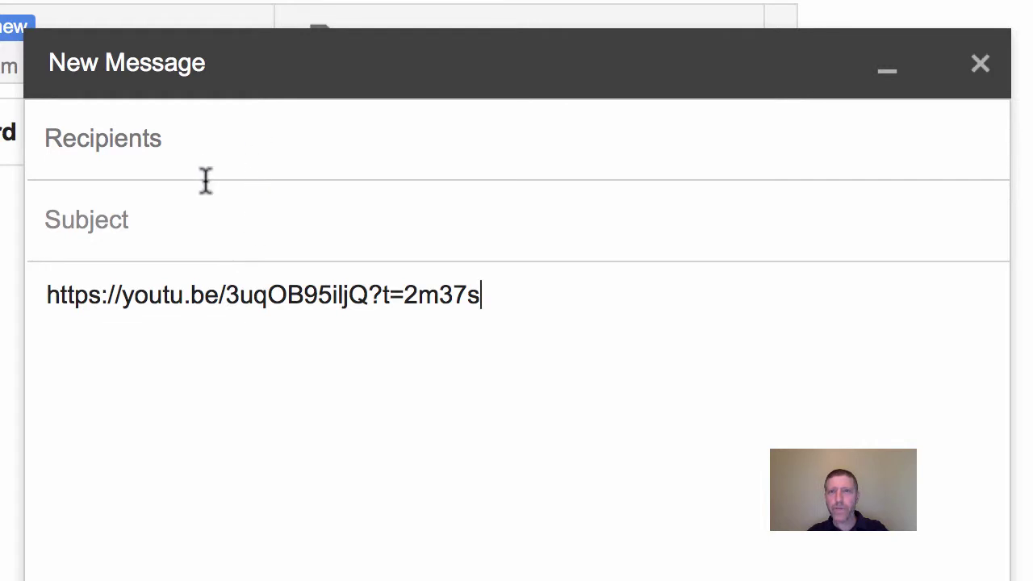
pyautogui.click(206, 214)
pyautogui.write('watchthis')
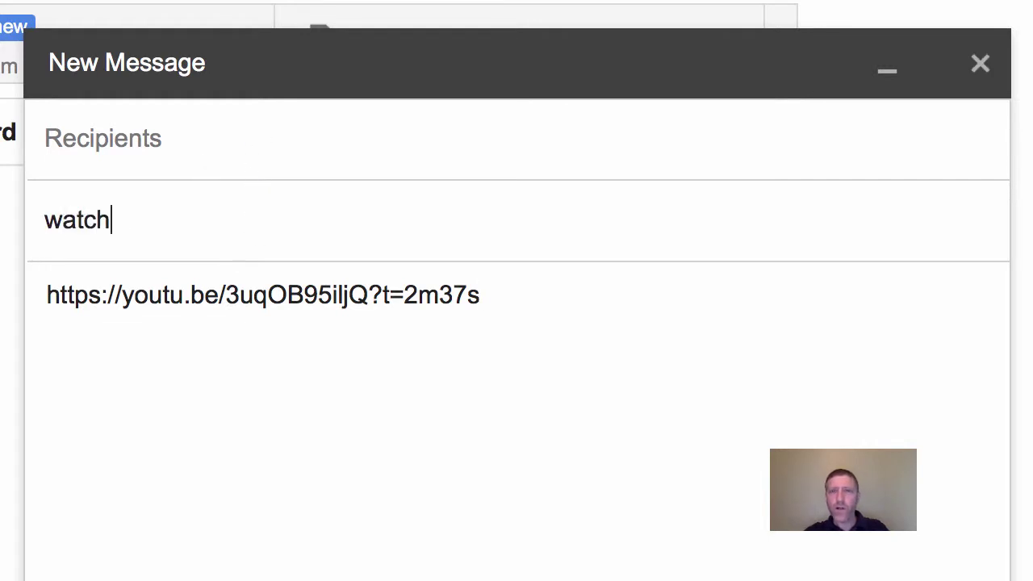
pyautogui.press('BackSpace')
pyautogui.press('BackSpace')
pyautogui.press('BackSpace')
pyautogui.press('BackSpace')
pyautogui.write('this video and wri')
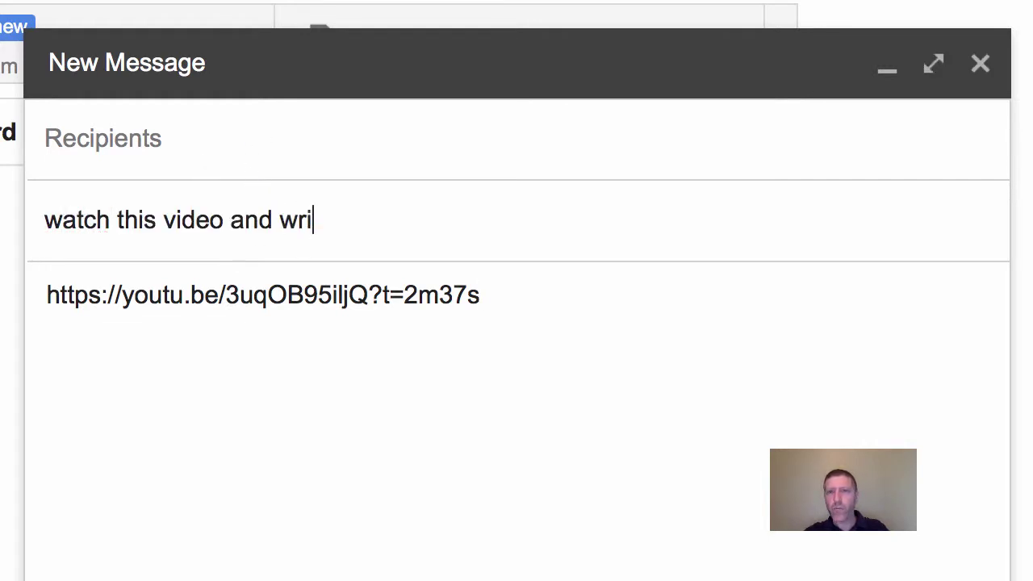
pyautogui.write('te a 6 sen')
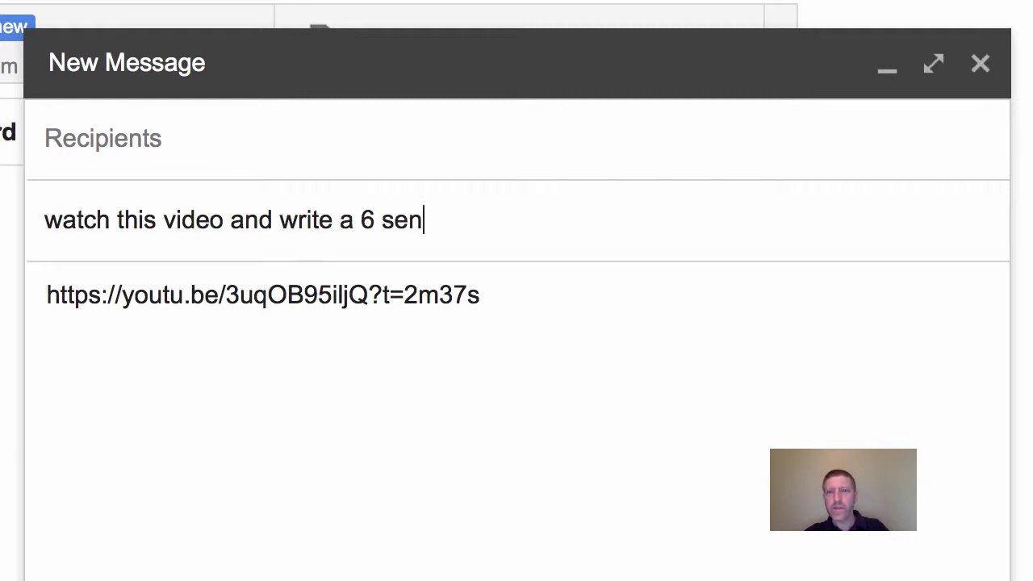
pyautogui.write('tence summary')
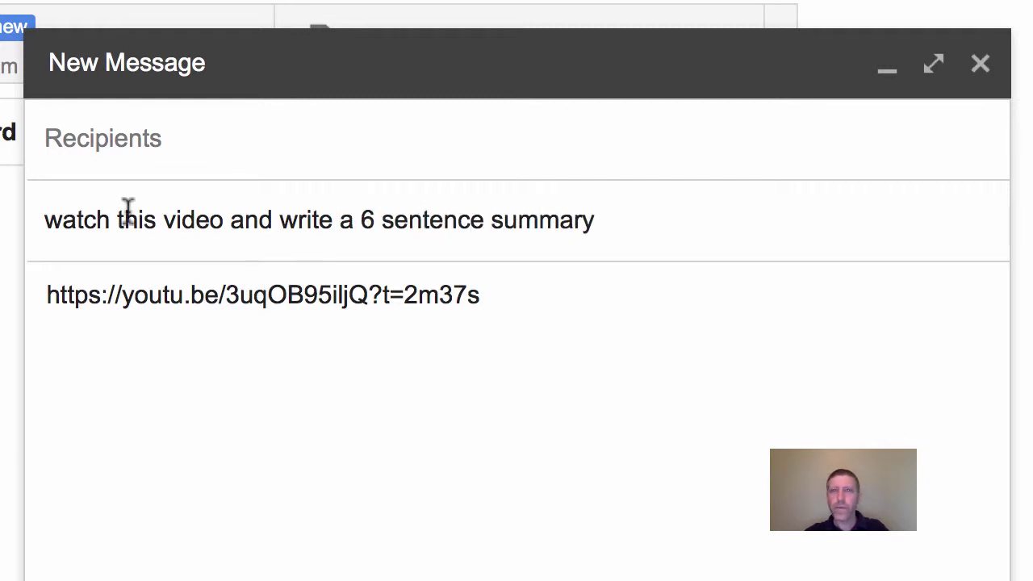
# Step: Add the first student's email address in To and start entering the second recipient
pyautogui.click(128, 135)
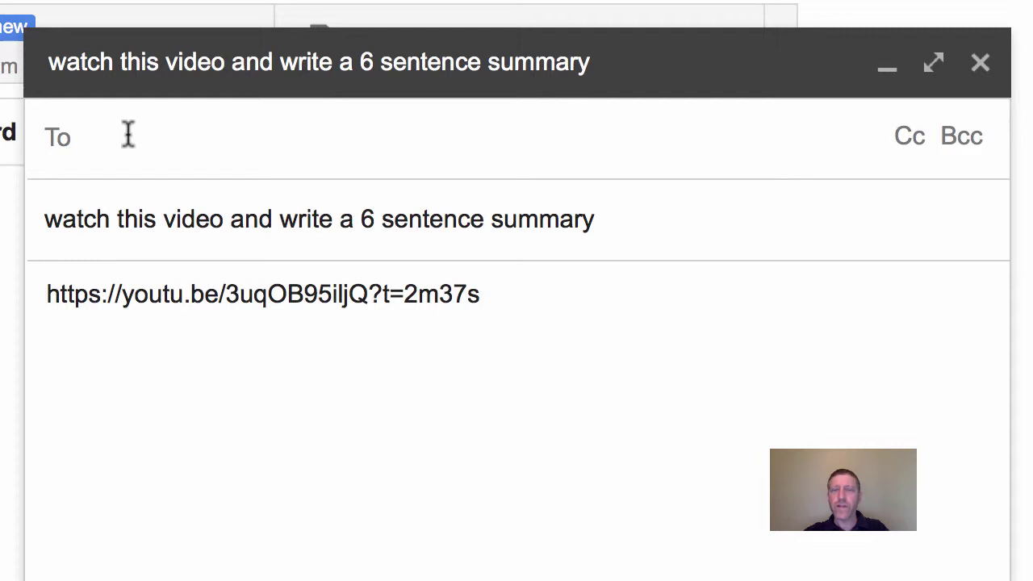
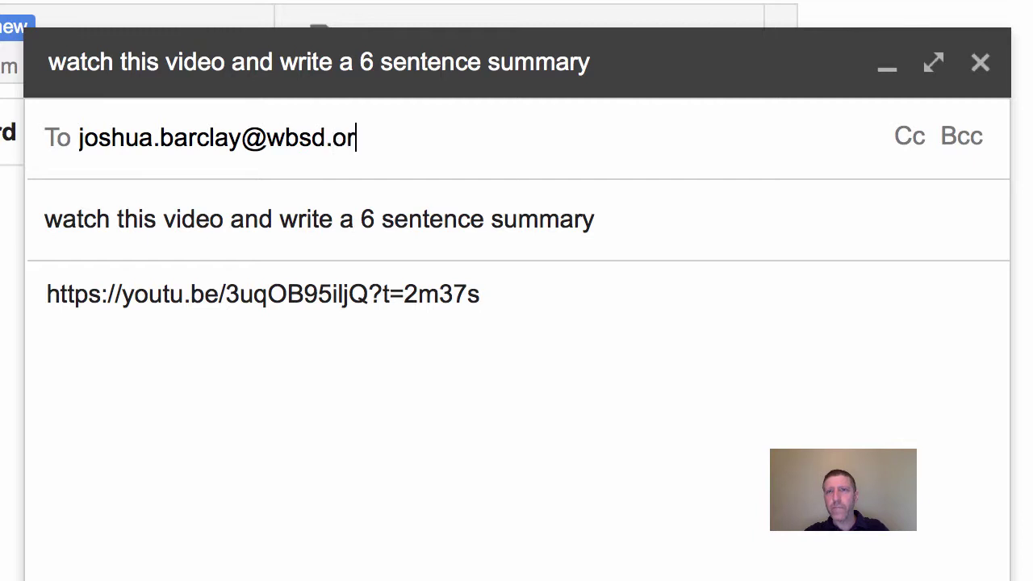
pyautogui.press('Return')
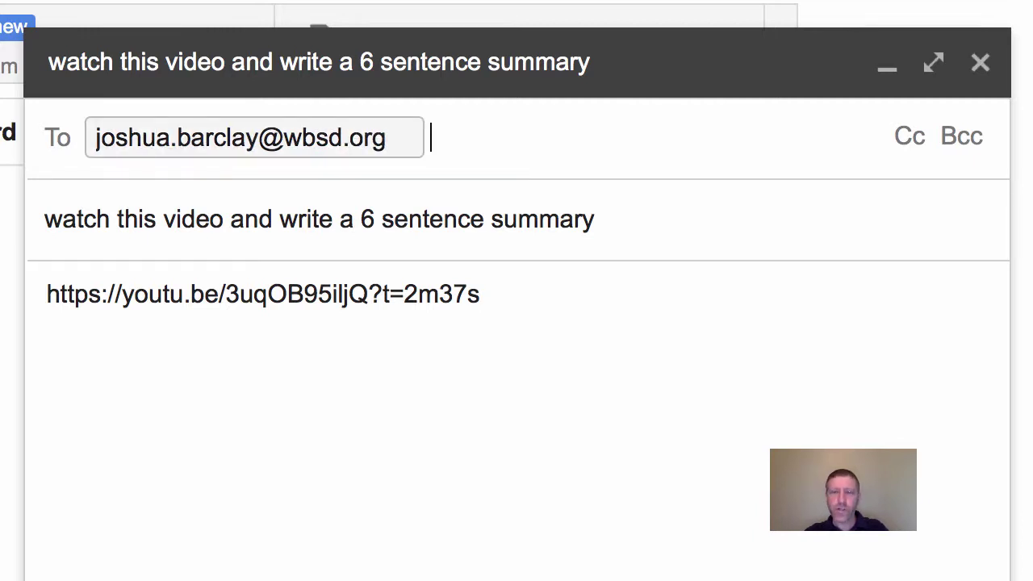
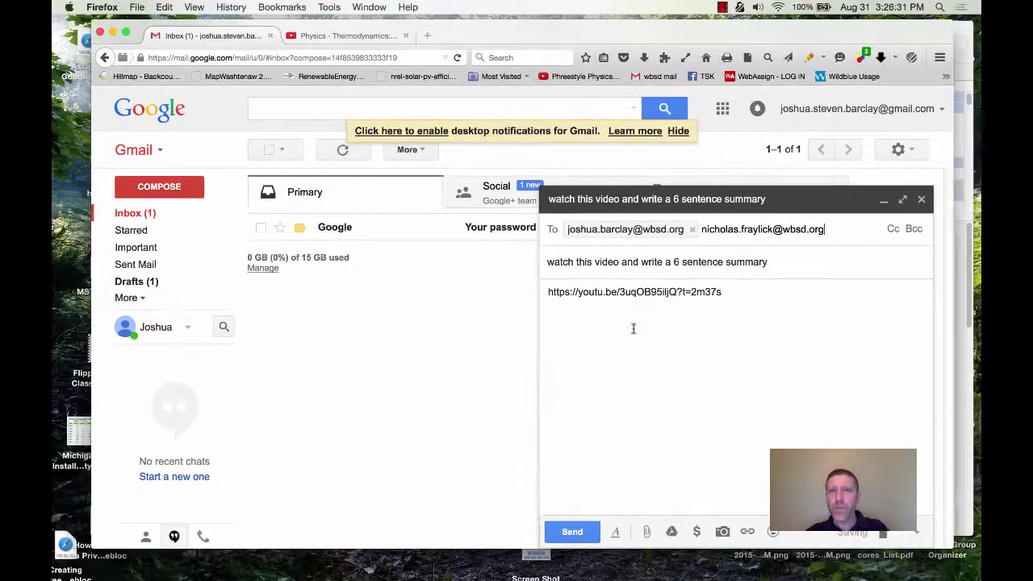
# Step: Send the message, then open the received email to check the 2:37 link
pyautogui.click(577, 532)
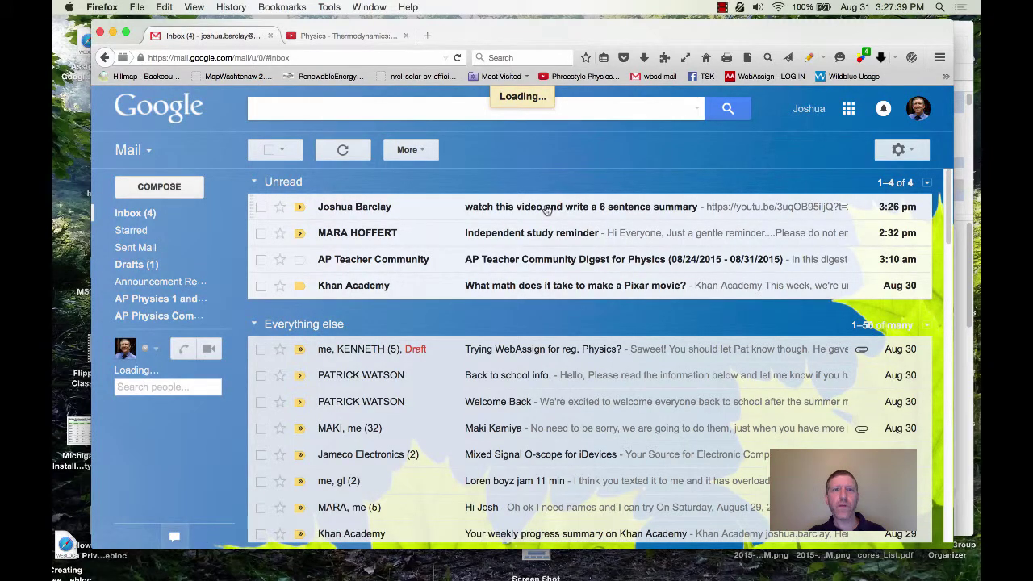
pyautogui.click(546, 209)
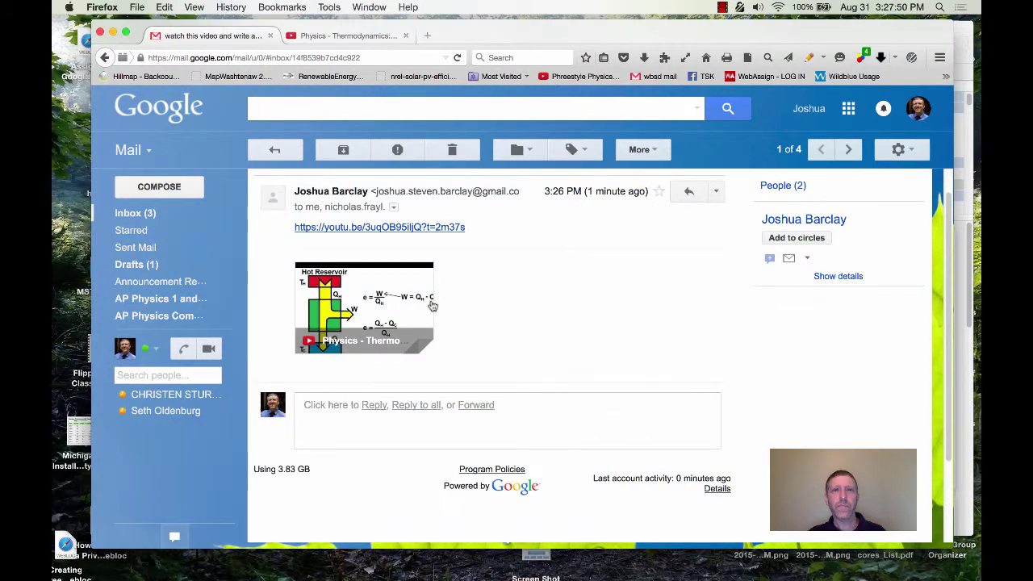